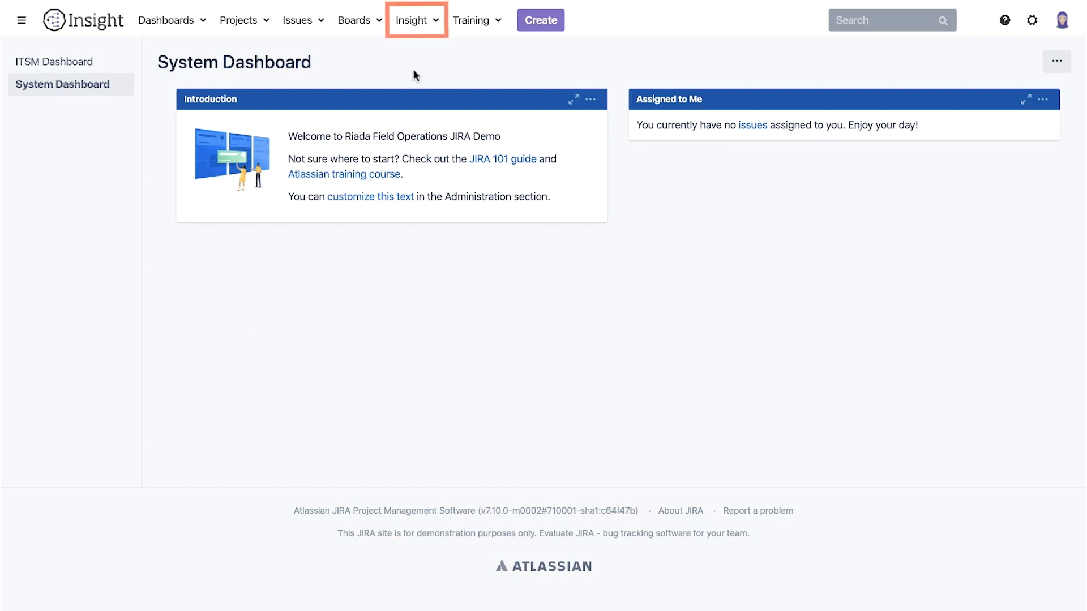
# Open the ITSM object schema from Insight's recent object schemas.
pyautogui.click(413, 20)
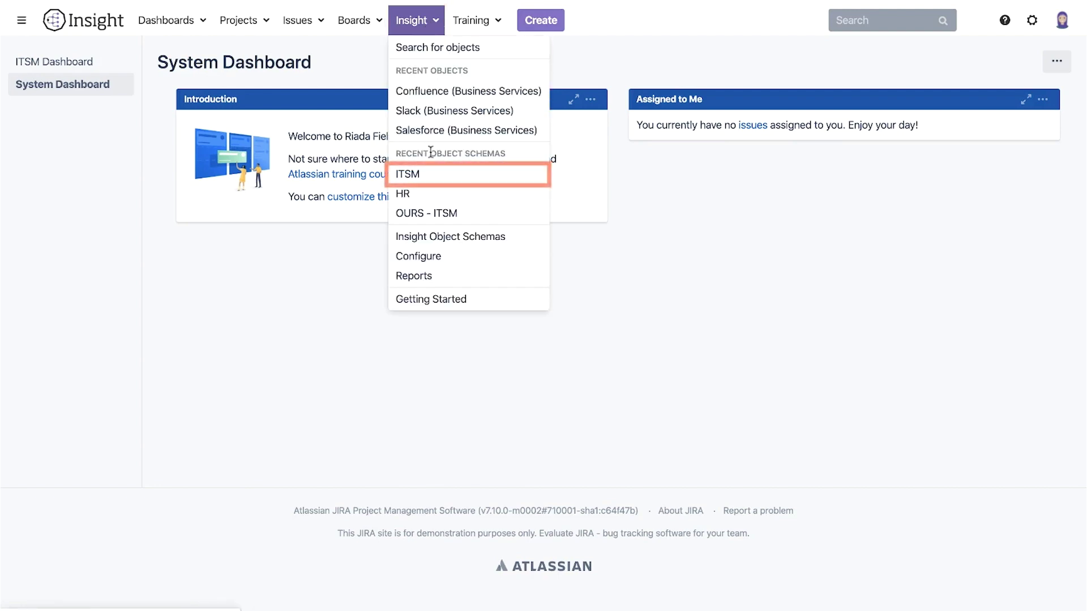
pyautogui.click(437, 175)
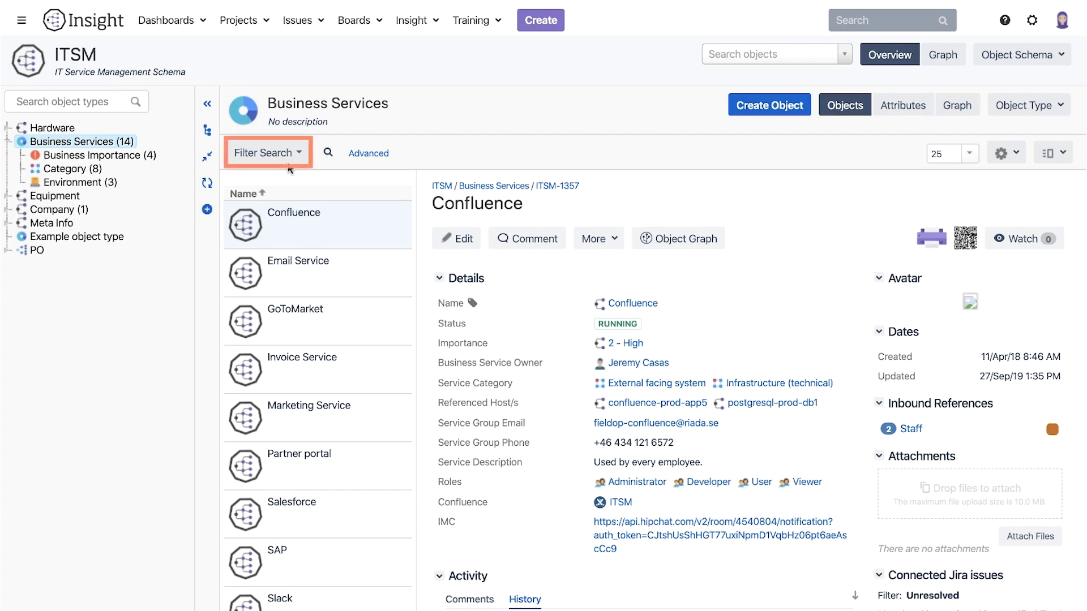
# Filter the Business Services by Importance 2 - High (ITSM-1241).
pyautogui.click(292, 153)
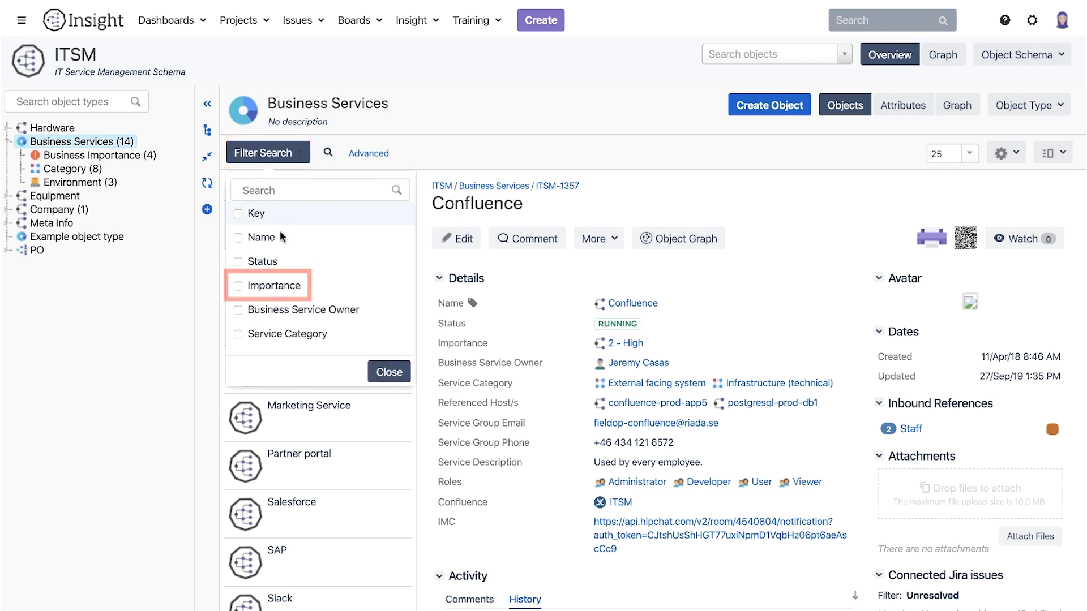
pyautogui.click(273, 284)
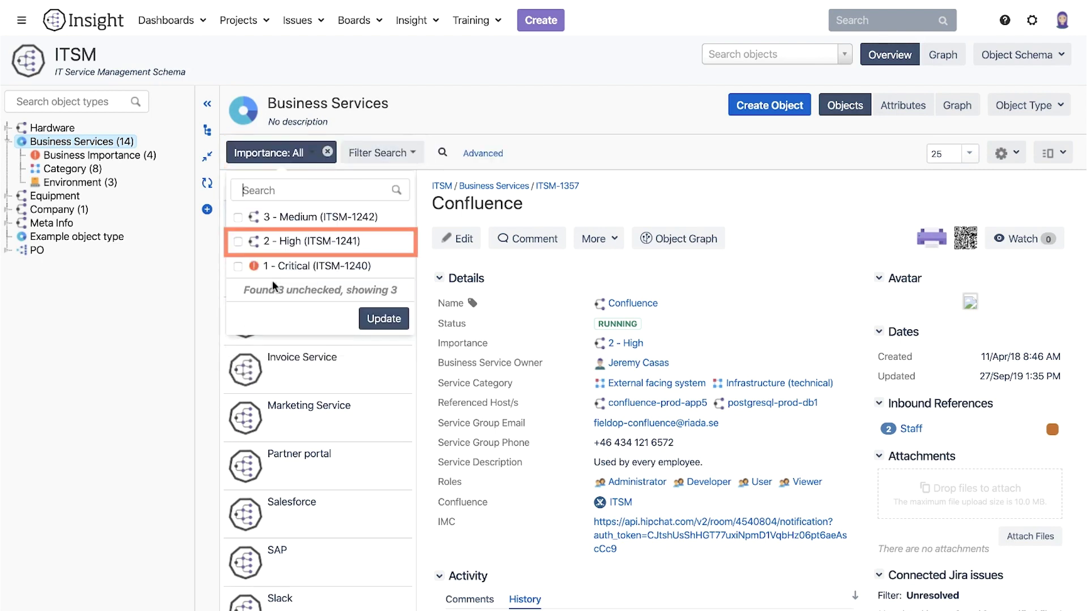
pyautogui.click(289, 240)
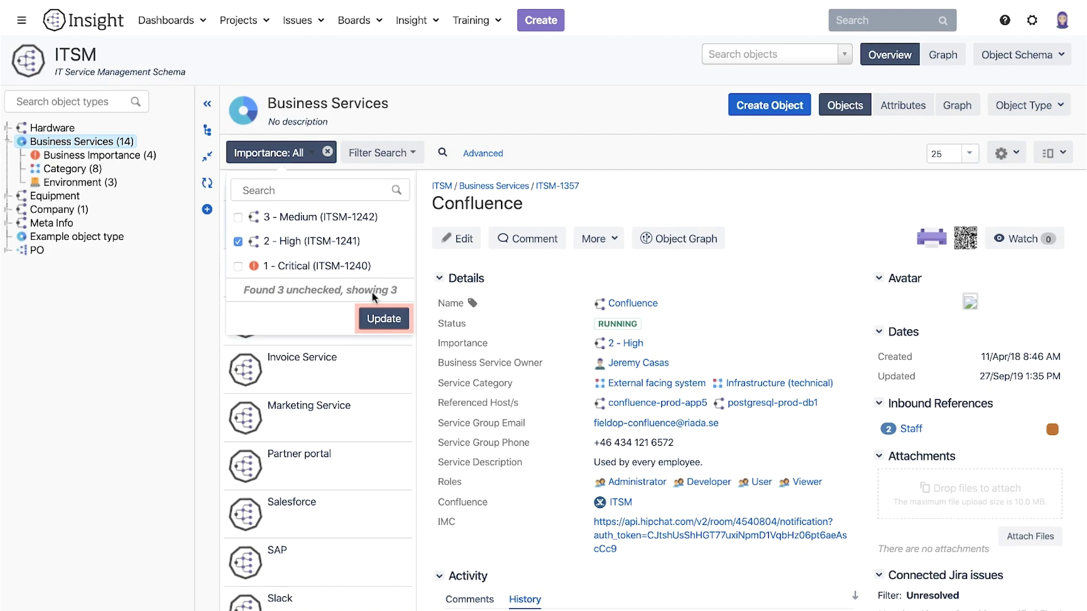
pyautogui.click(384, 320)
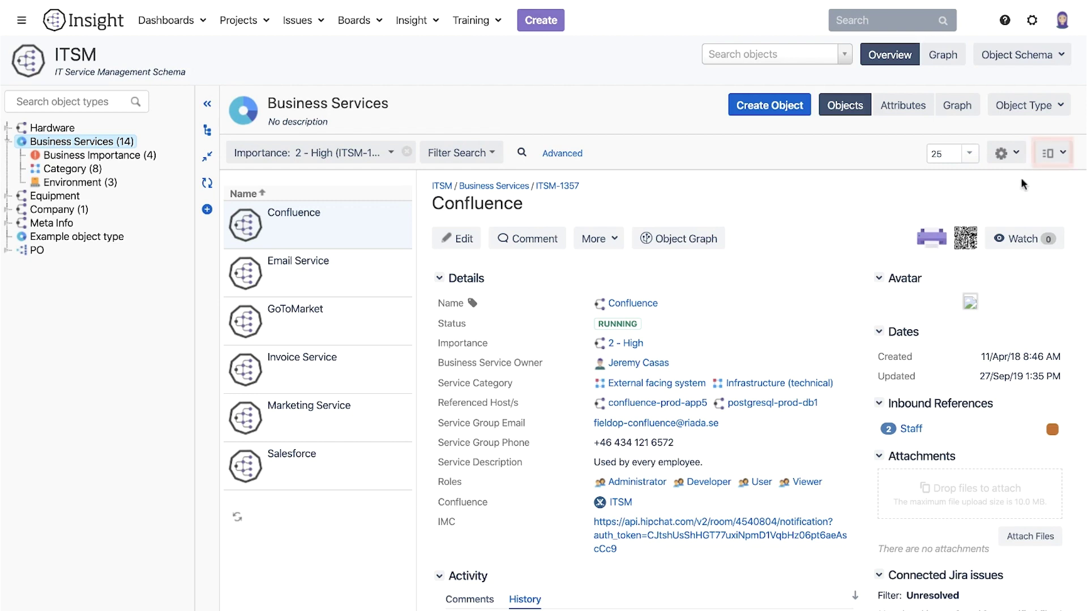
# Switch to List View showing Key, Name, Status and Importance columns, with Importance kept ticked.
pyautogui.click(1063, 157)
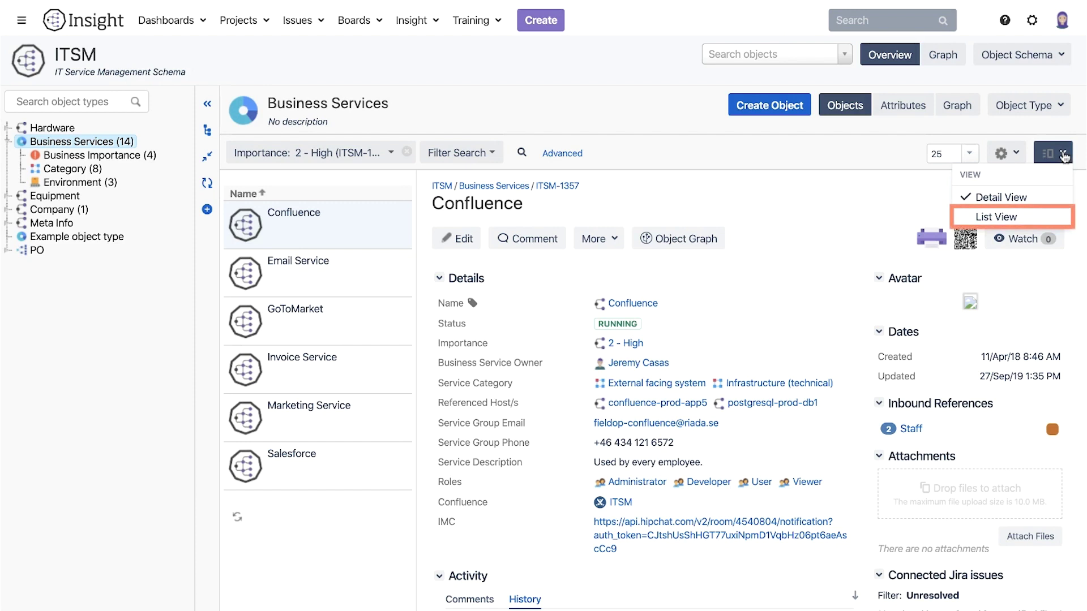
pyautogui.click(1007, 216)
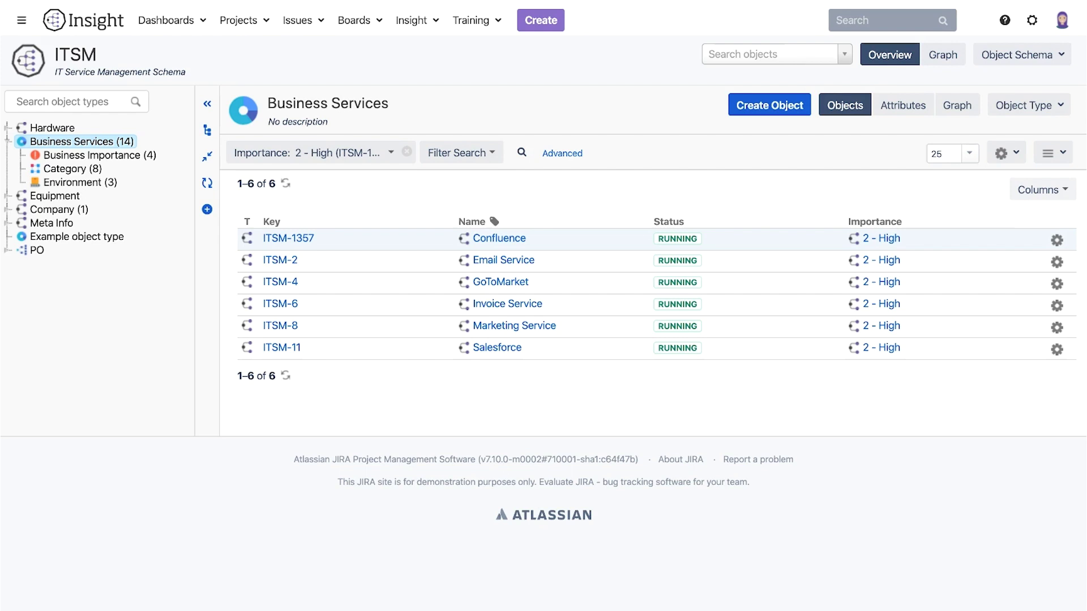
pyautogui.click(1049, 195)
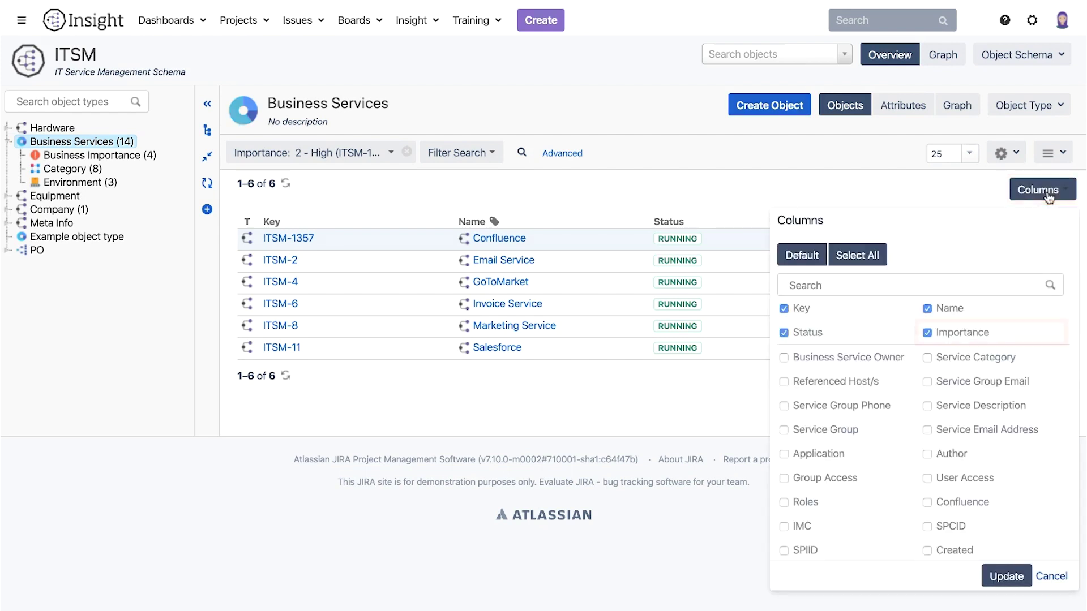
pyautogui.click(928, 333)
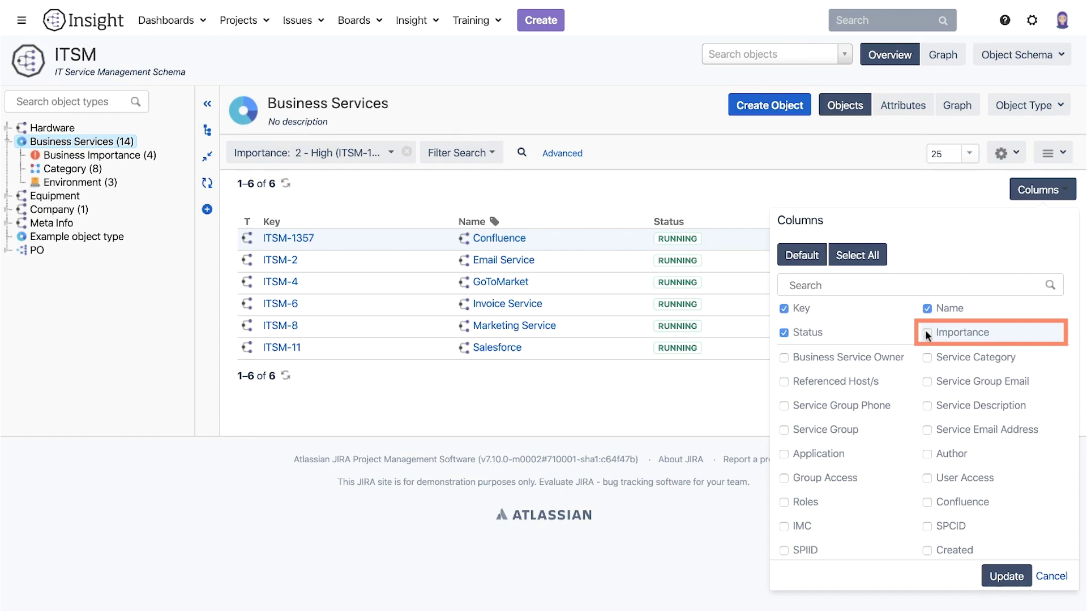
pyautogui.click(928, 333)
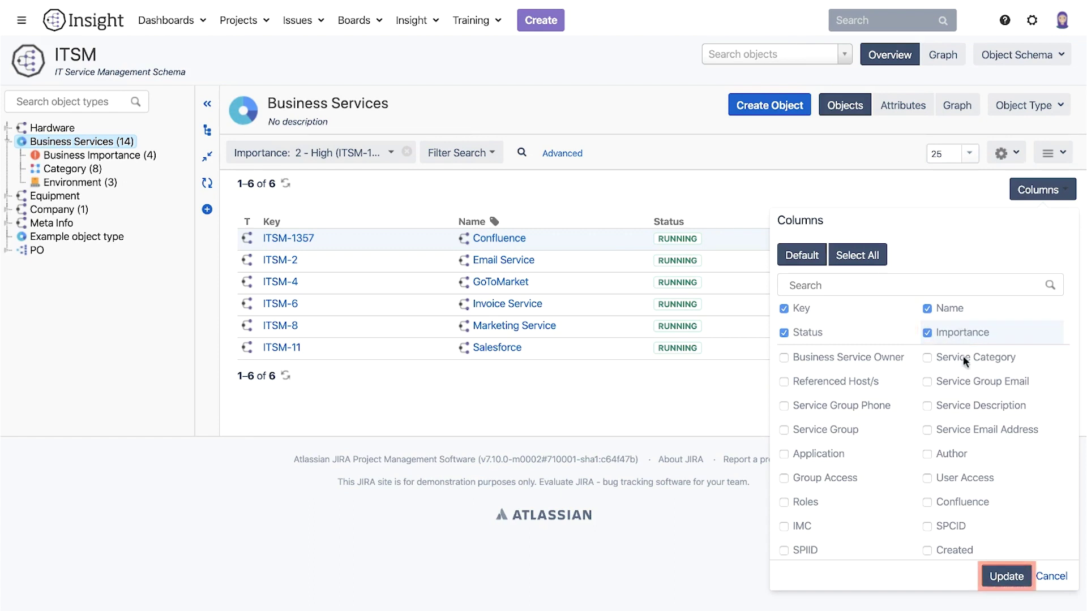
pyautogui.click(1006, 576)
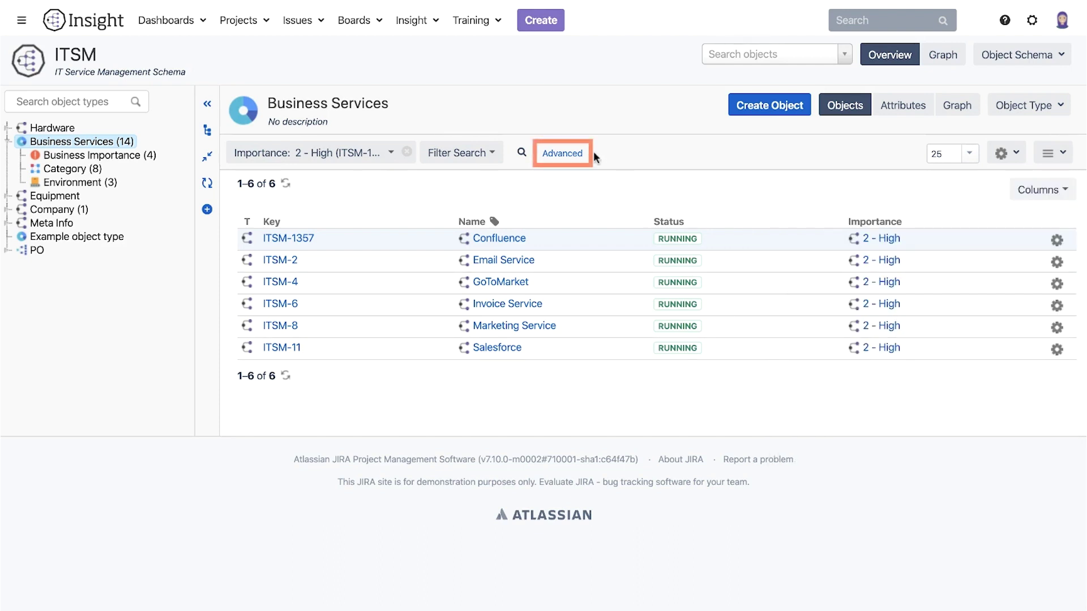
# In Advanced IQL, append AND object HAVING outboundReferences("Name" = mysql-prod-app7), leaving only Salesforce.
pyautogui.click(563, 153)
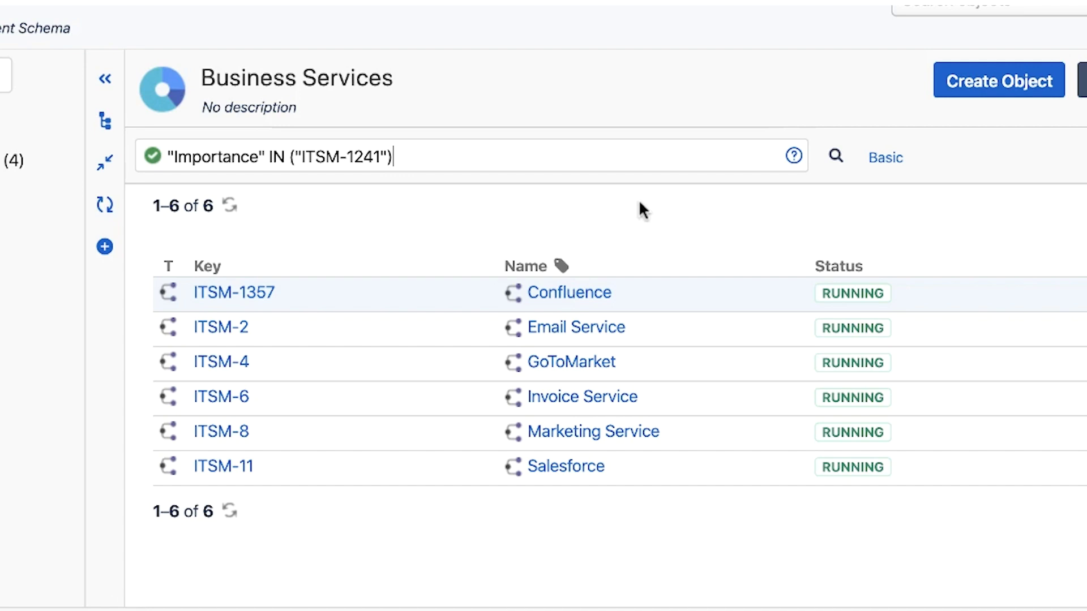
pyautogui.write('AND object HAVING outboundReferences("Name" = mysql-prod-app7)')
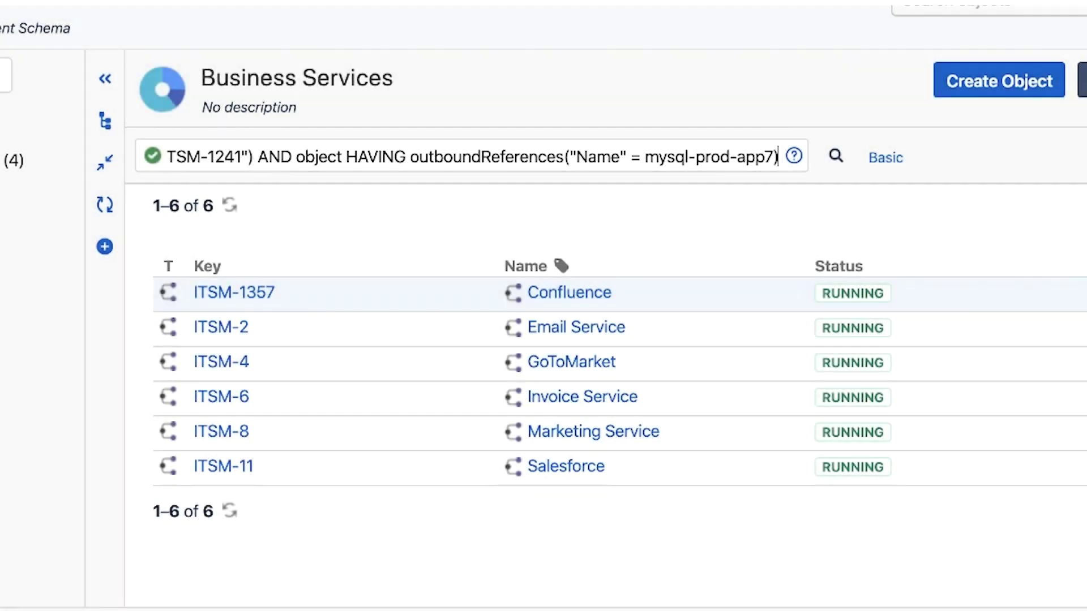
pyautogui.press('Return')
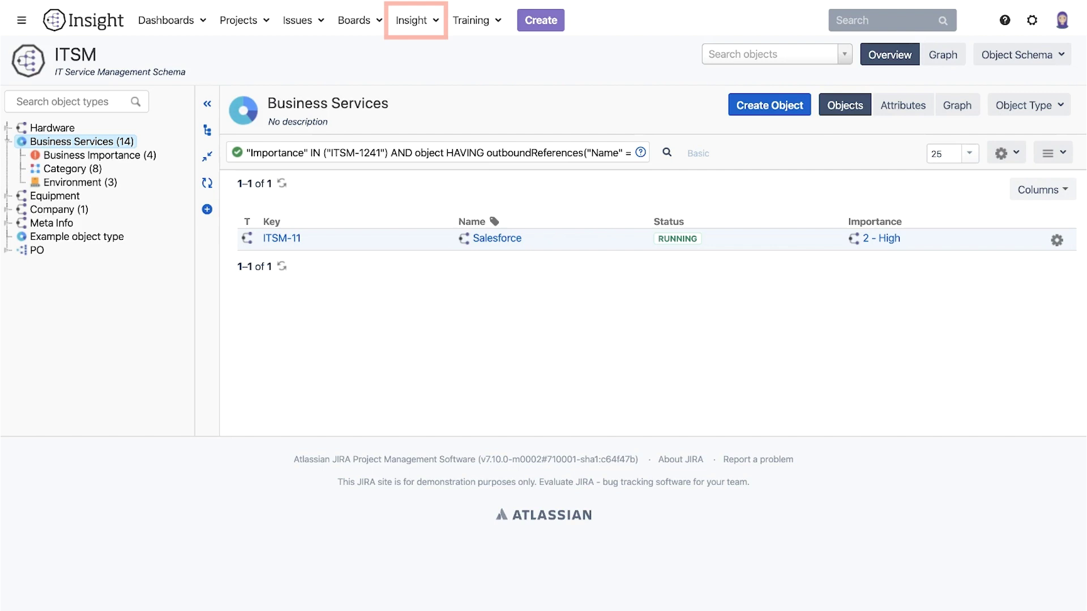
# Go to Insight's object Search page with ITSM (ITSM) selected as the schema.
pyautogui.click(413, 21)
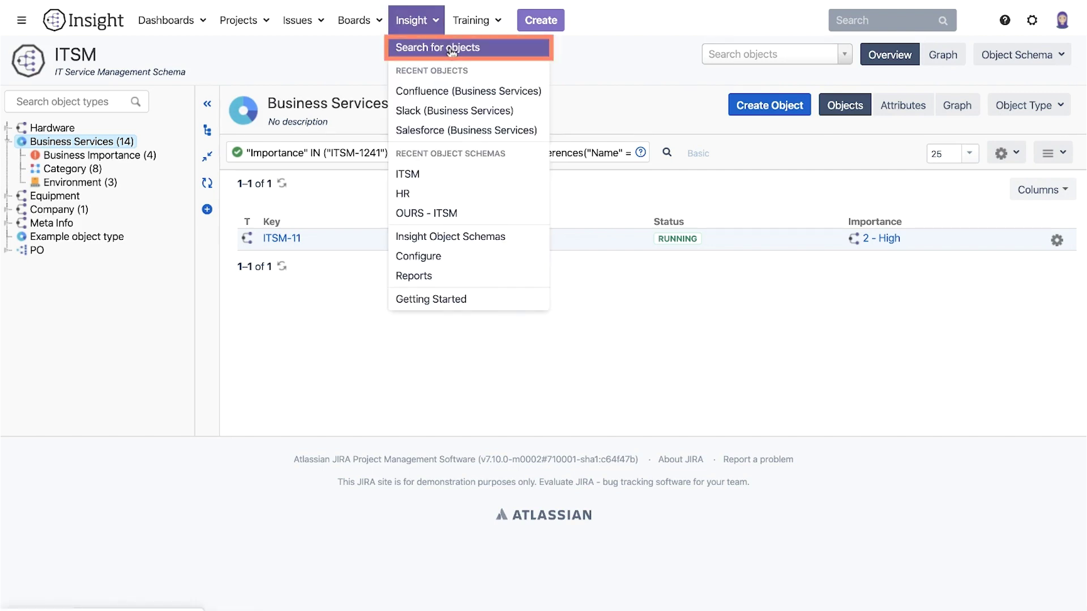
pyautogui.click(450, 48)
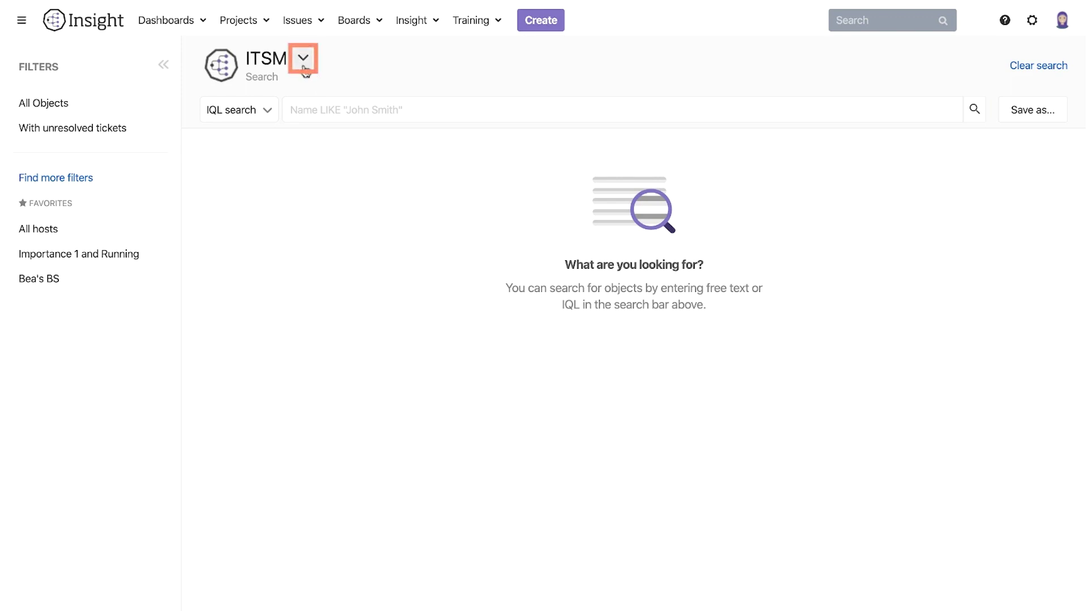
pyautogui.click(303, 59)
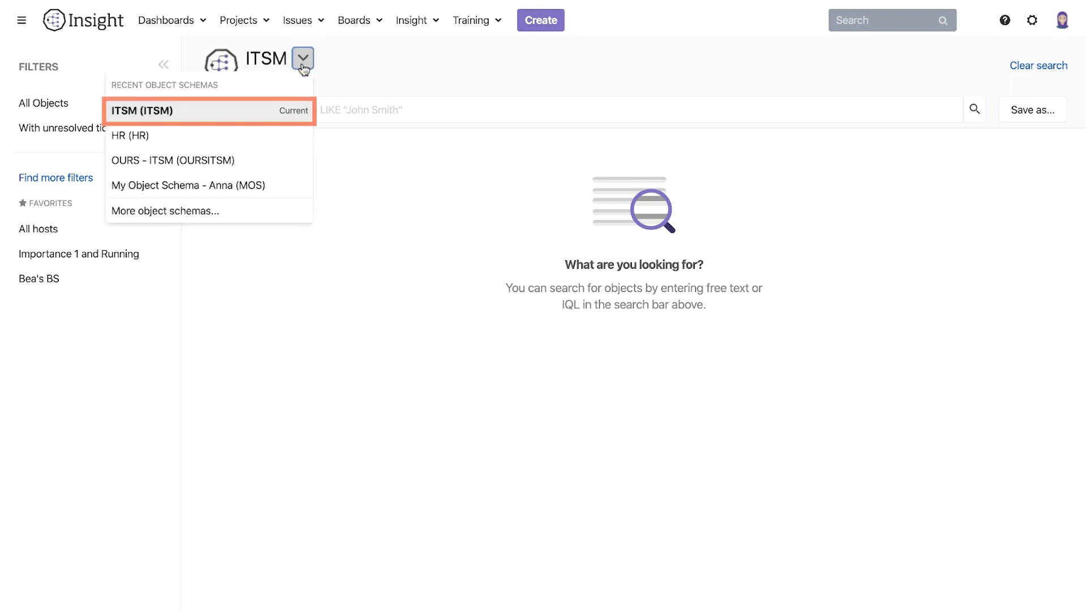
pyautogui.click(271, 112)
# Run a Free text search for 'macbook', listing the six MacBook computers.
pyautogui.click(265, 111)
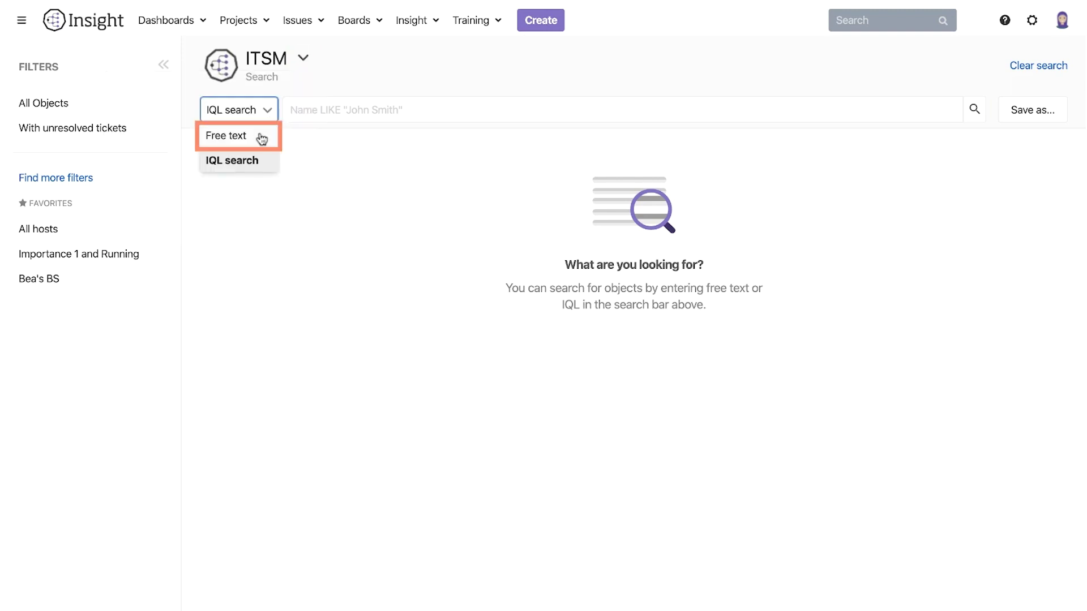
pyautogui.click(260, 135)
pyautogui.write('macbook')
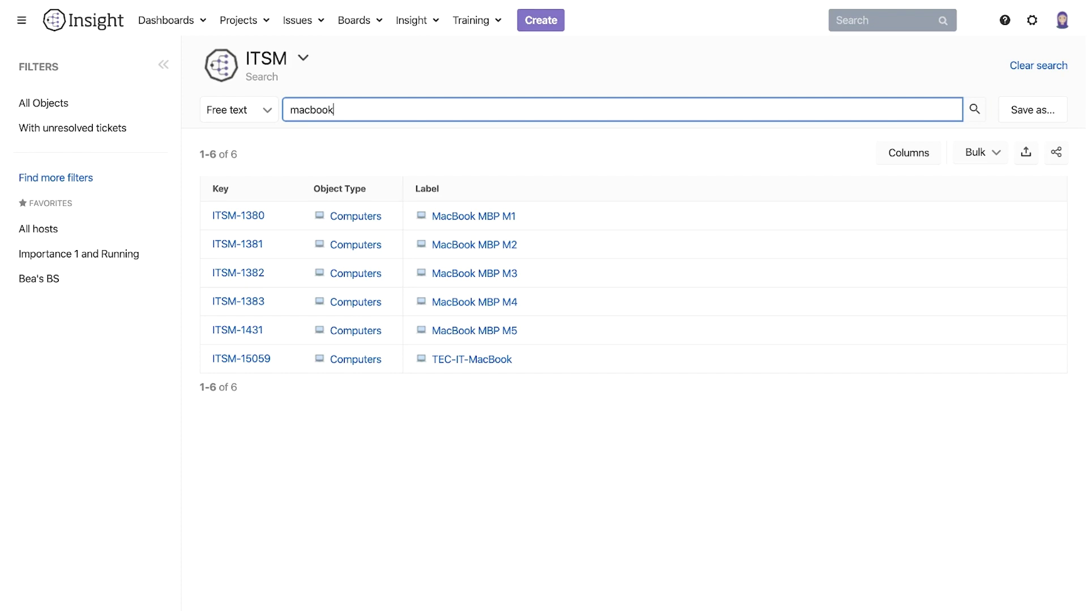
# Switch to IQL search and build the query objectType = "Business Services".
pyautogui.click(267, 116)
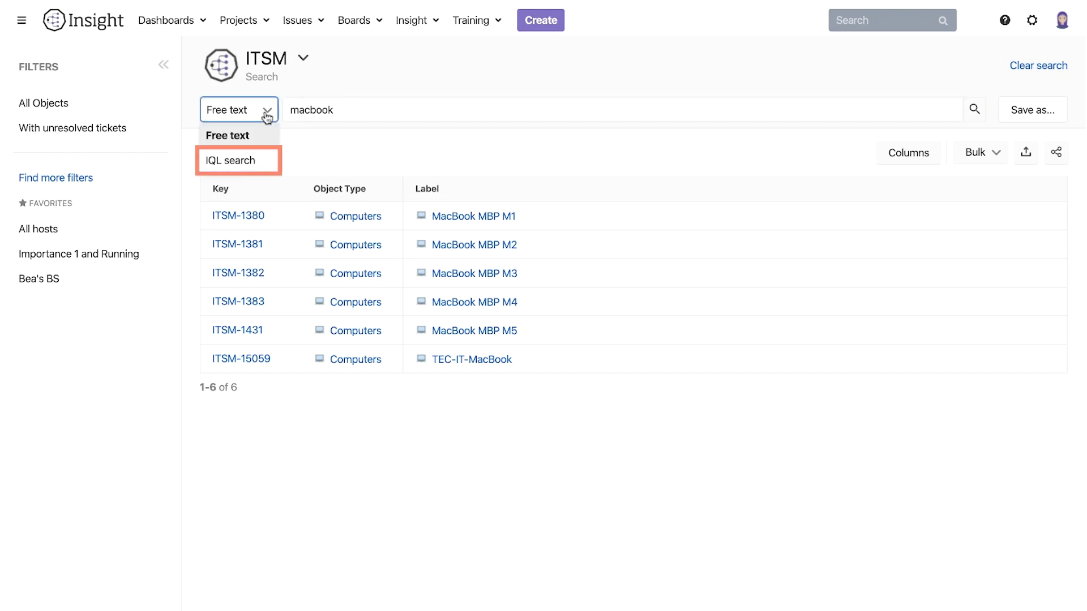
pyautogui.click(255, 160)
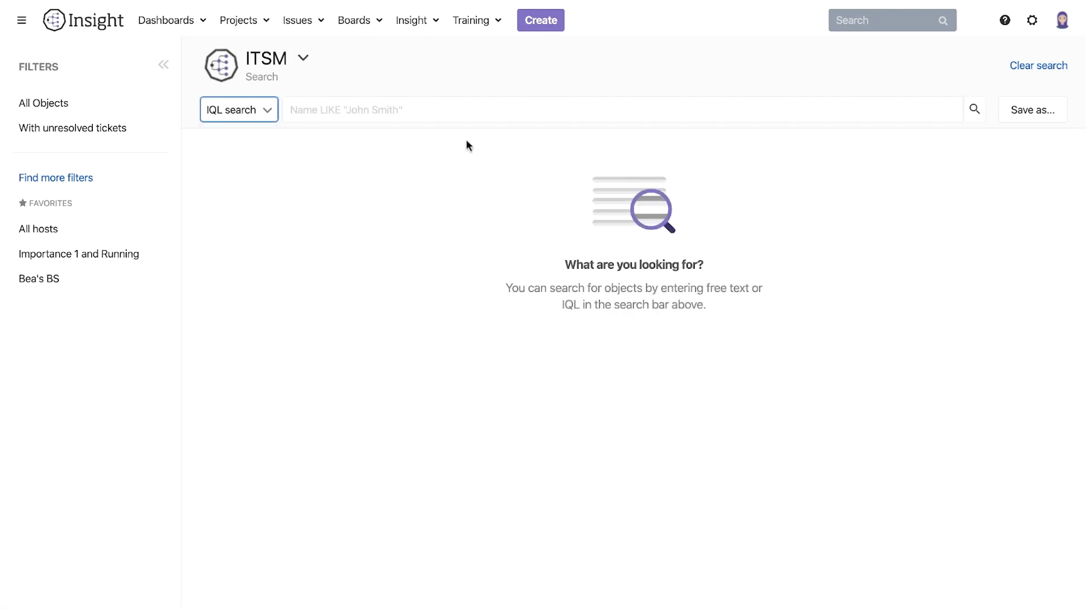
pyautogui.click(452, 110)
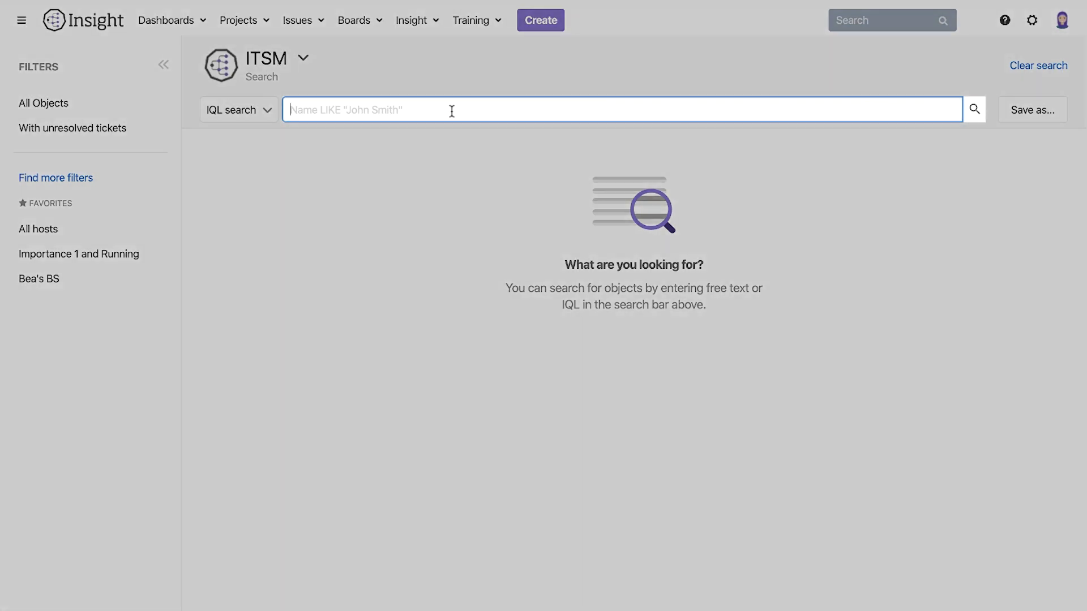
pyautogui.write('obj')
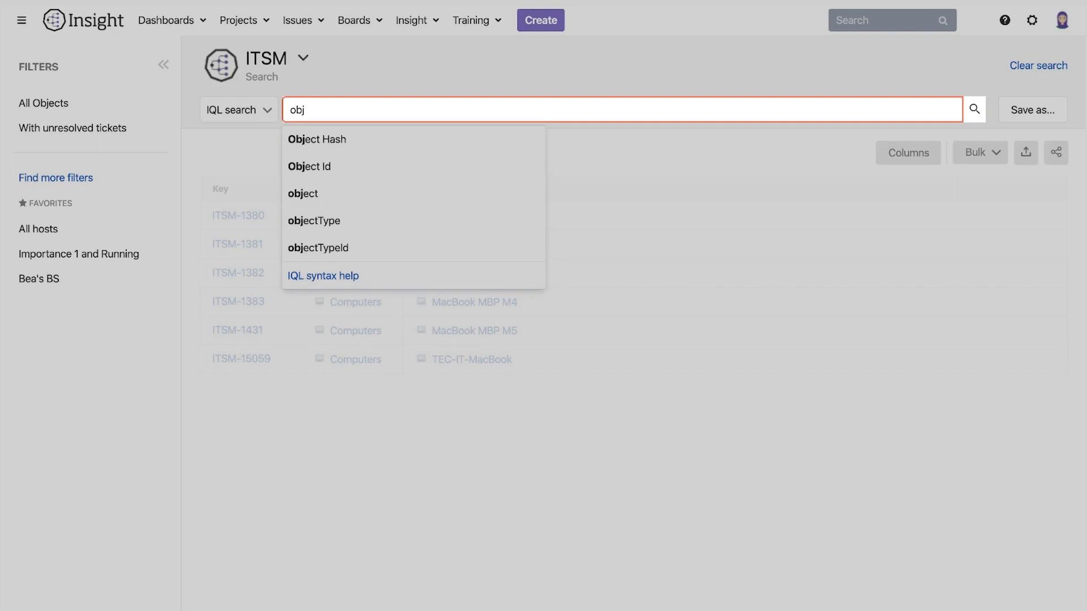
pyautogui.write('ect')
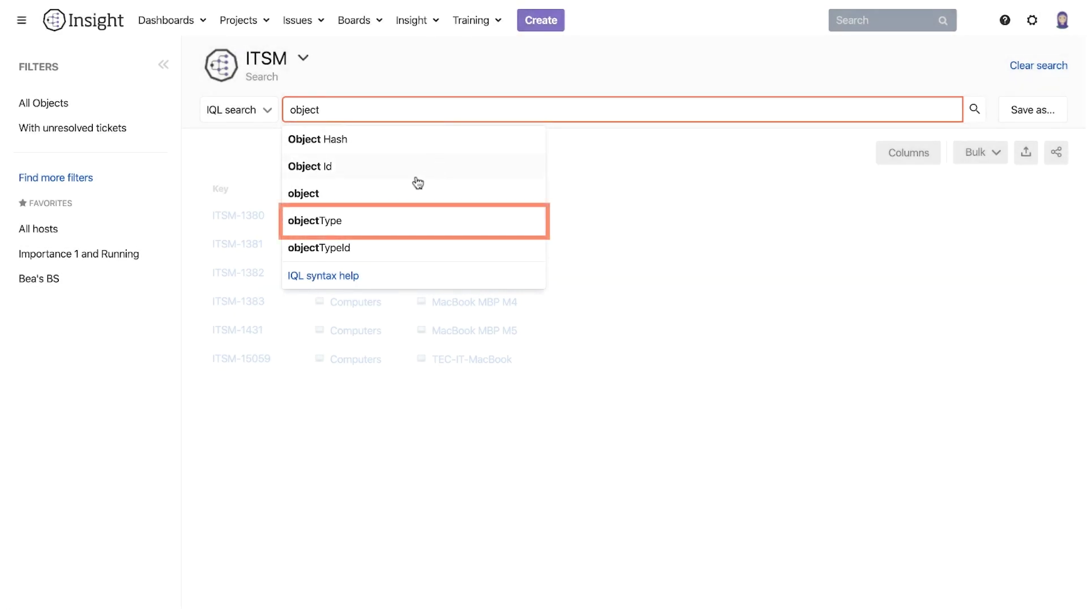
pyautogui.click(389, 223)
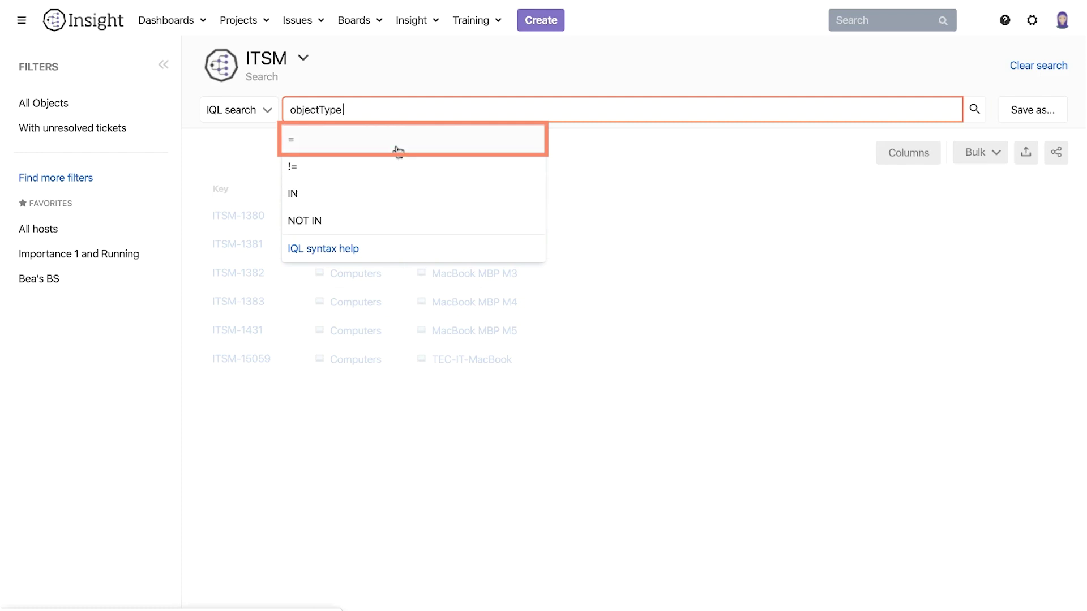
pyautogui.click(397, 151)
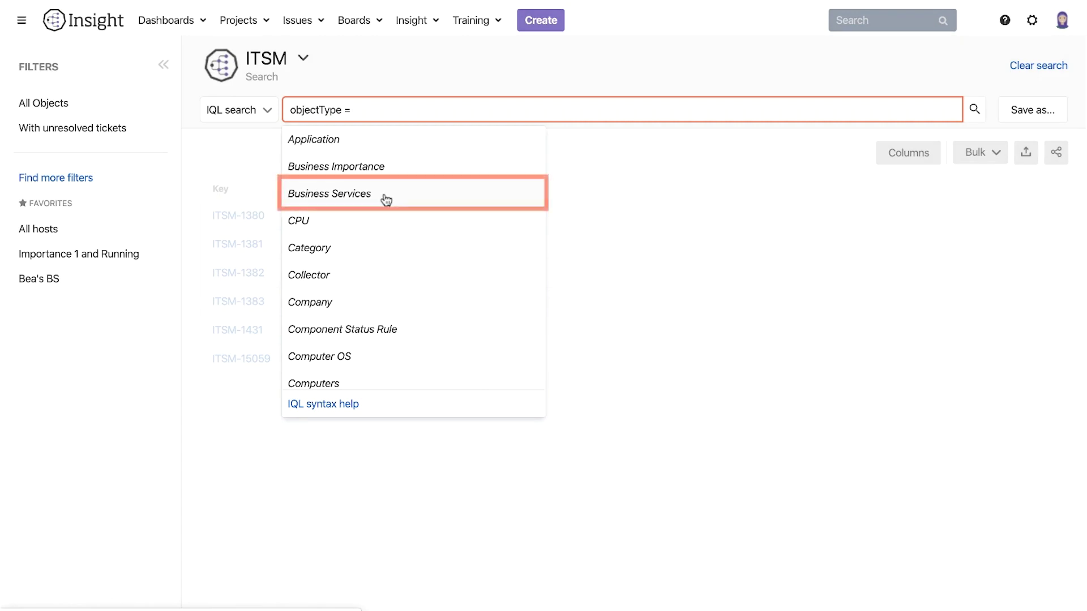
pyautogui.click(385, 199)
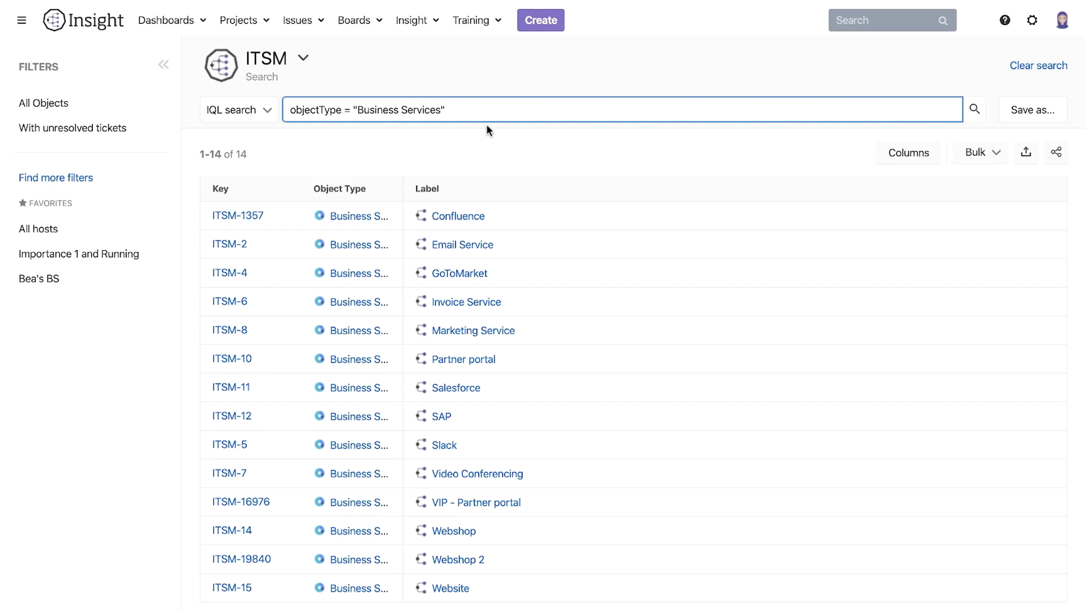
# Add AND "Business Service Owner" = the chosen owner, returning six services.
pyautogui.write('an')
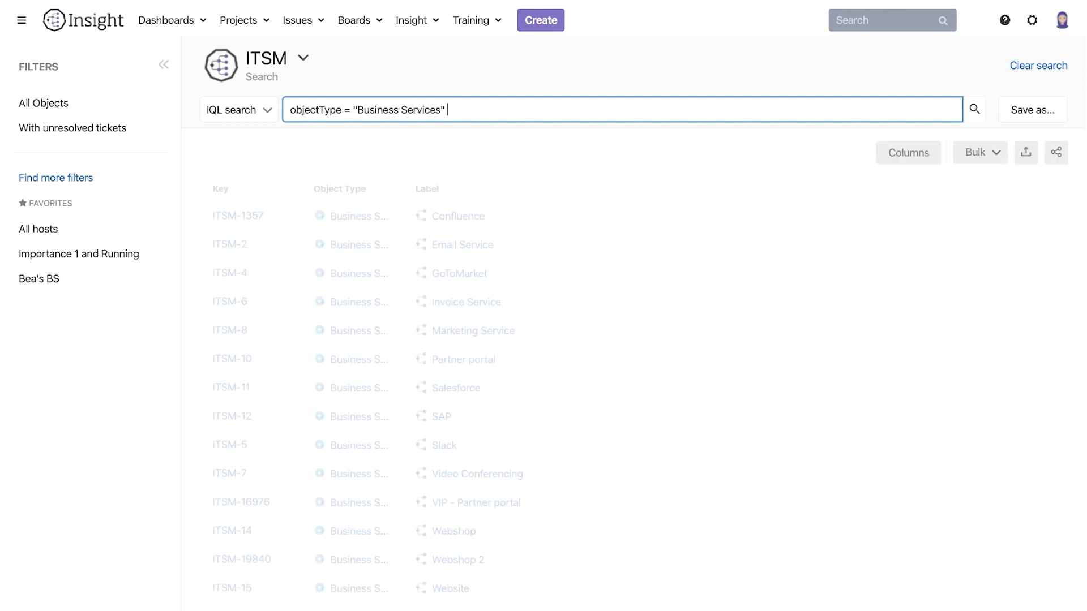
pyautogui.click(486, 133)
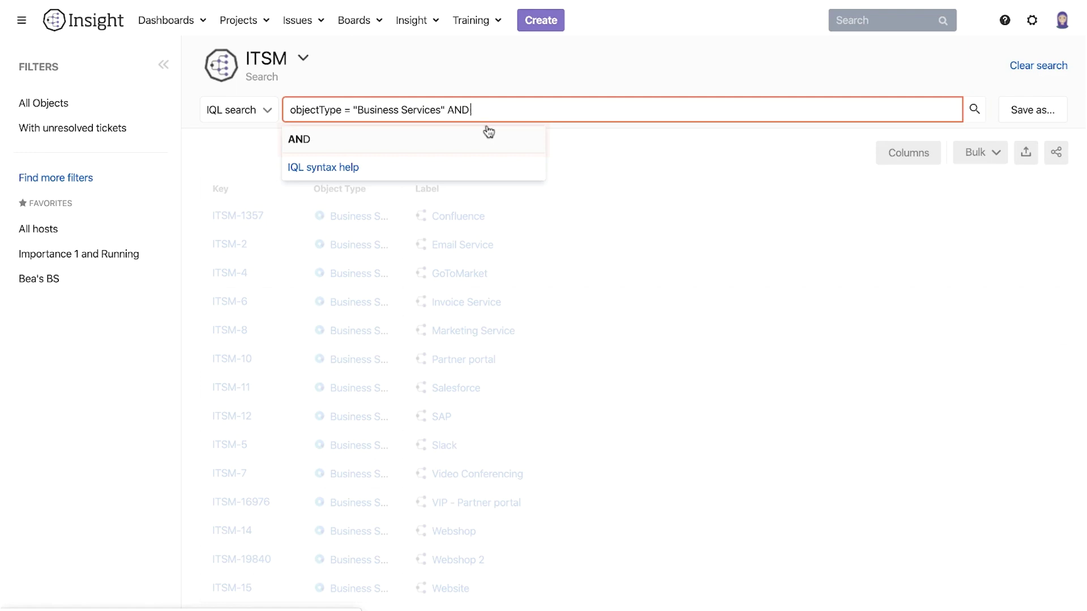
pyautogui.write('bus')
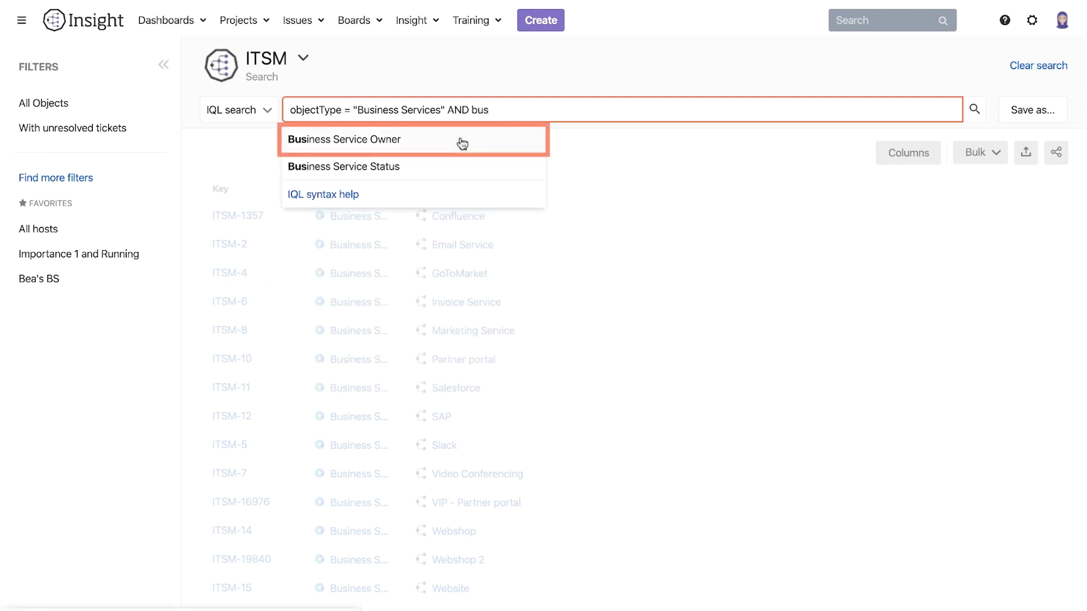
pyautogui.click(462, 144)
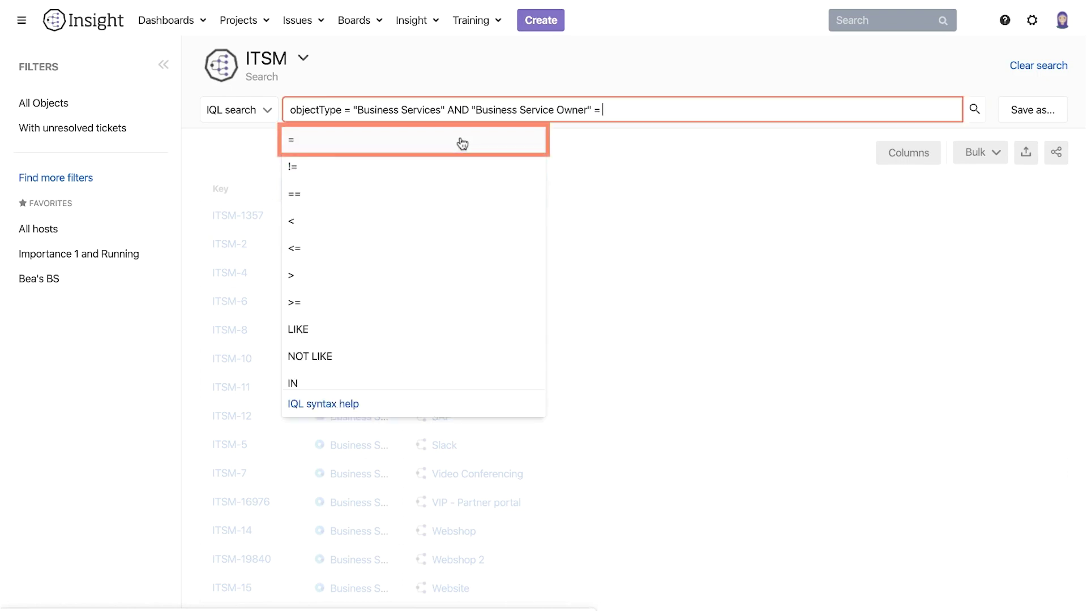
pyautogui.click(462, 144)
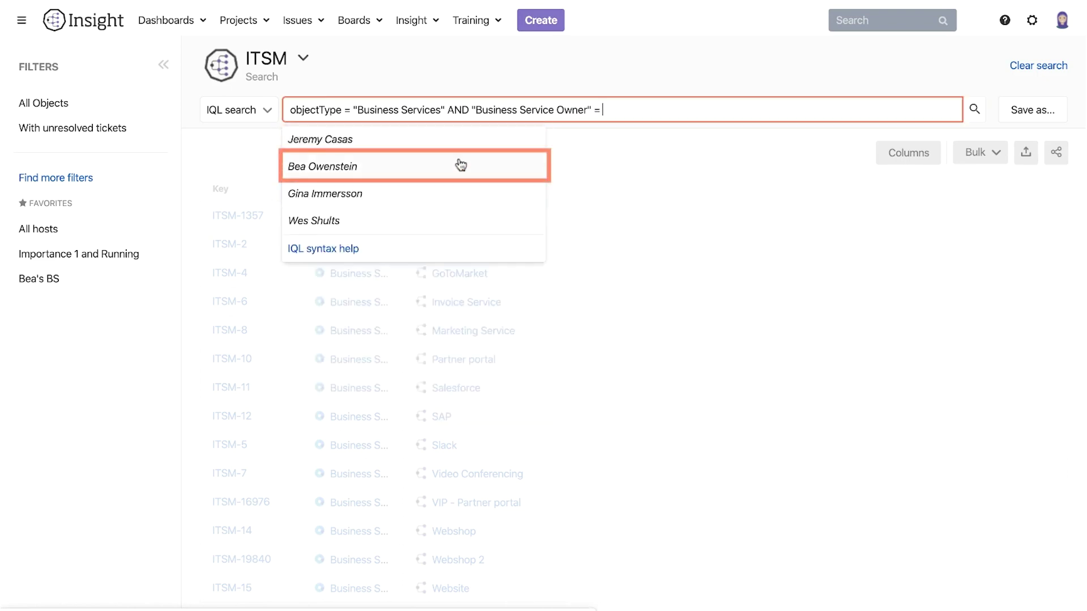
pyautogui.click(459, 166)
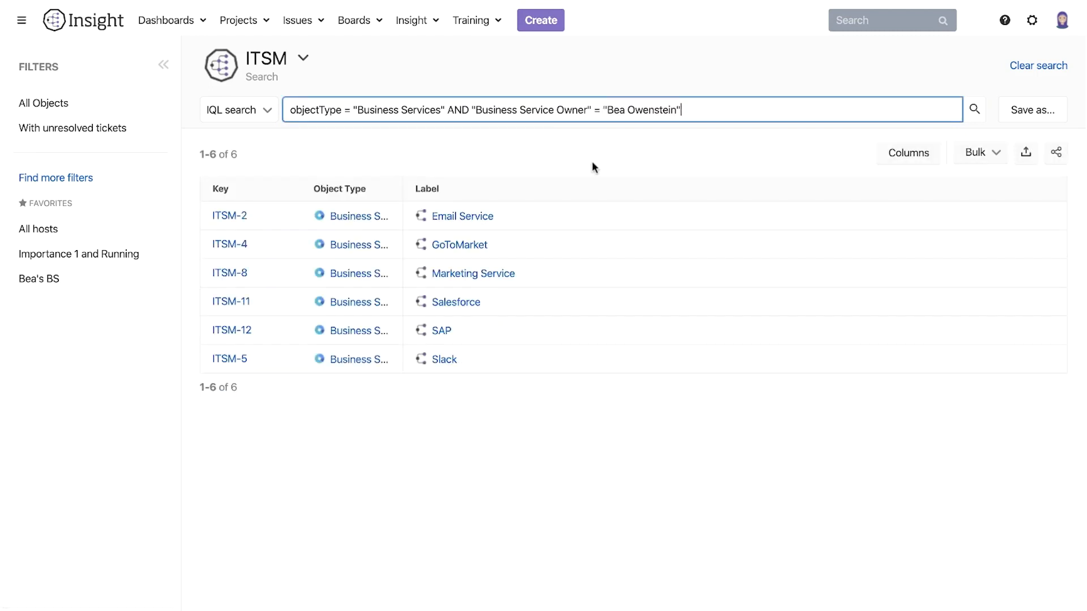
# Save the current IQL search as a filter named 'BO BS'.
pyautogui.click(1029, 110)
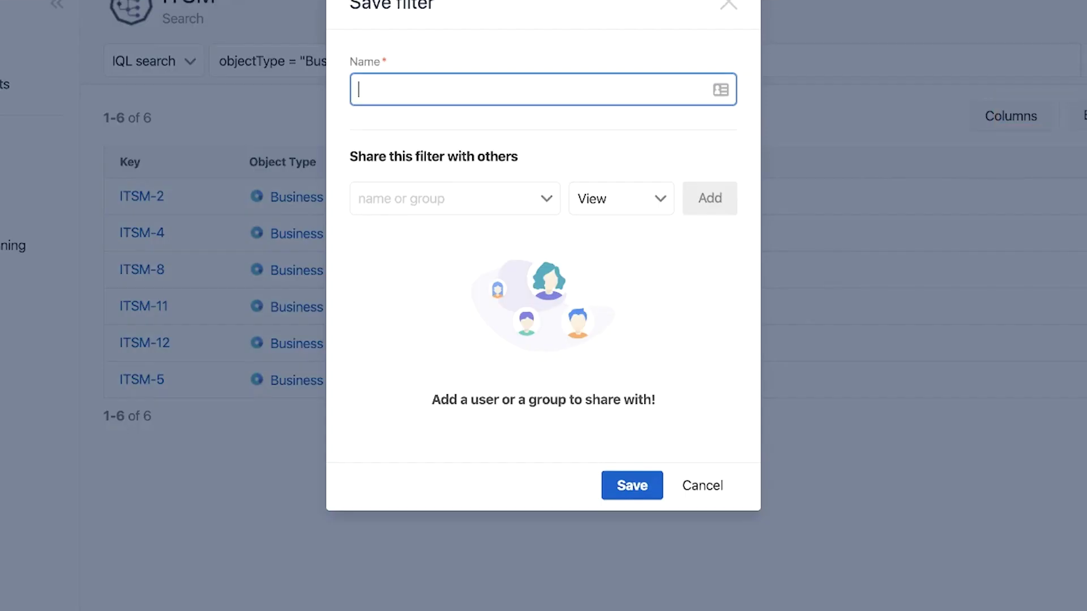
pyautogui.write('BO S')
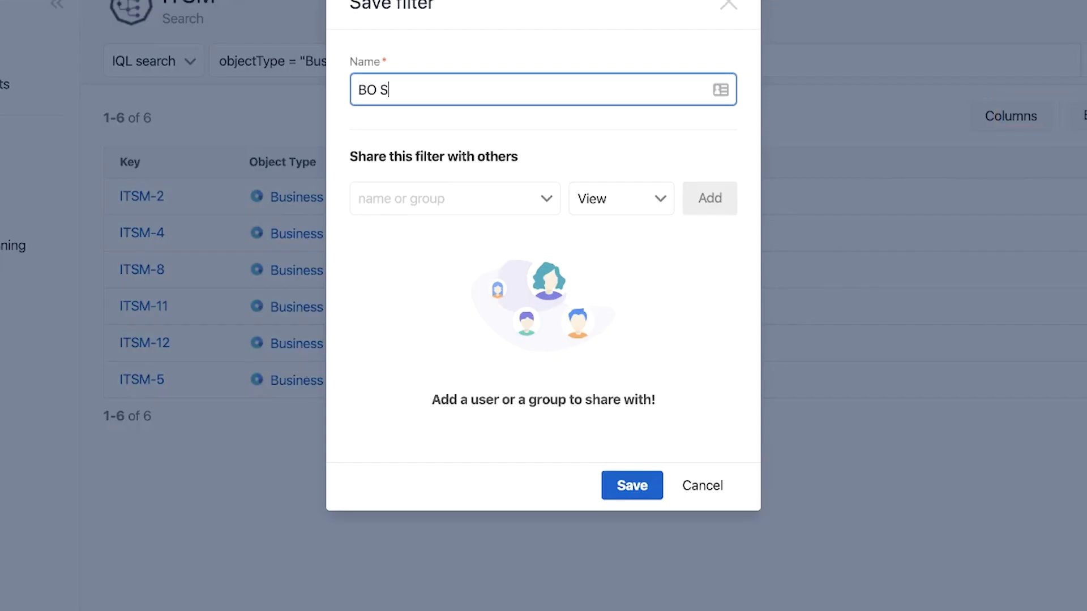
pyautogui.press('BackSpace')
pyautogui.write('BS')
pyautogui.click(631, 486)
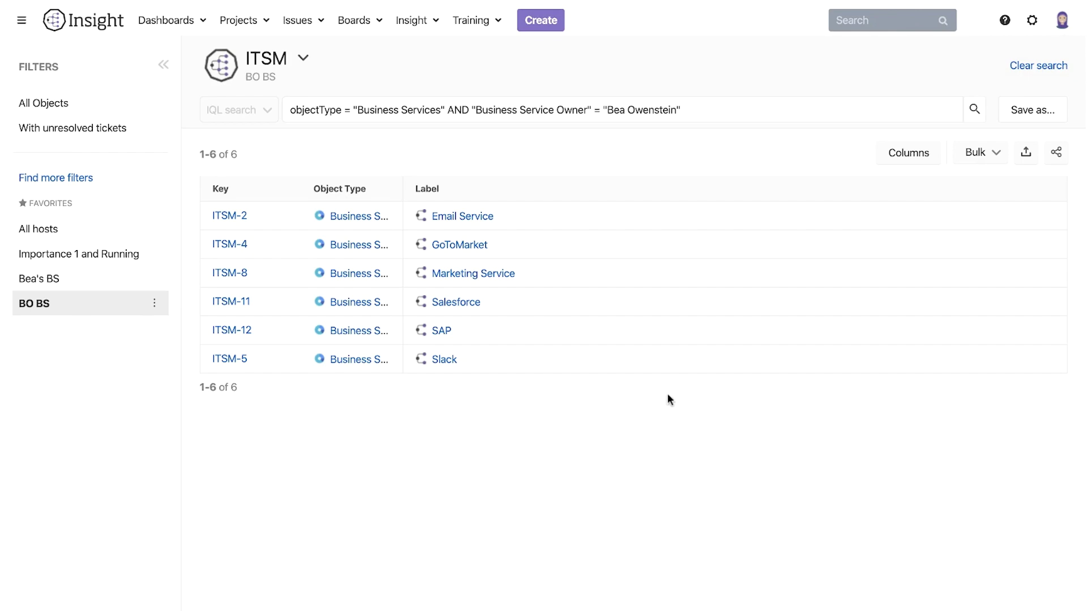
# Tick Status and Service Category as extra result columns and click Done.
pyautogui.click(916, 158)
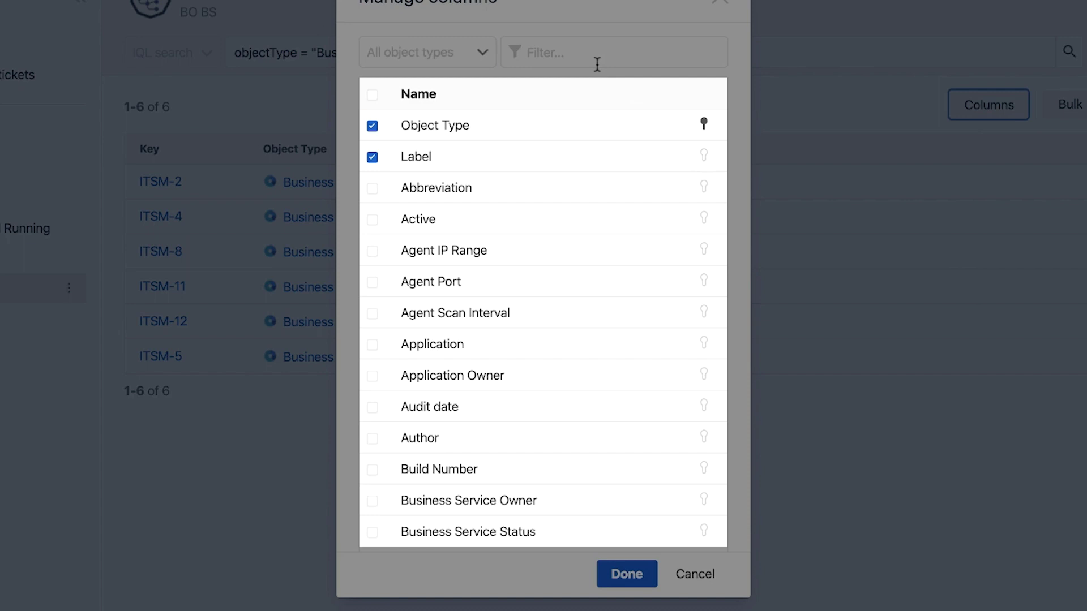
pyautogui.click(597, 64)
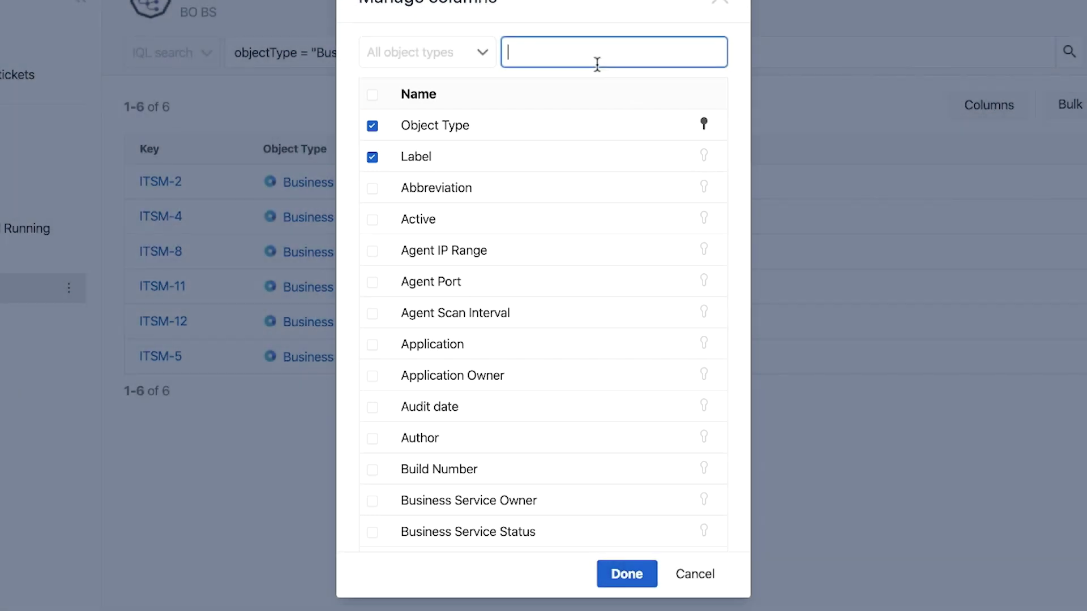
pyautogui.write('status')
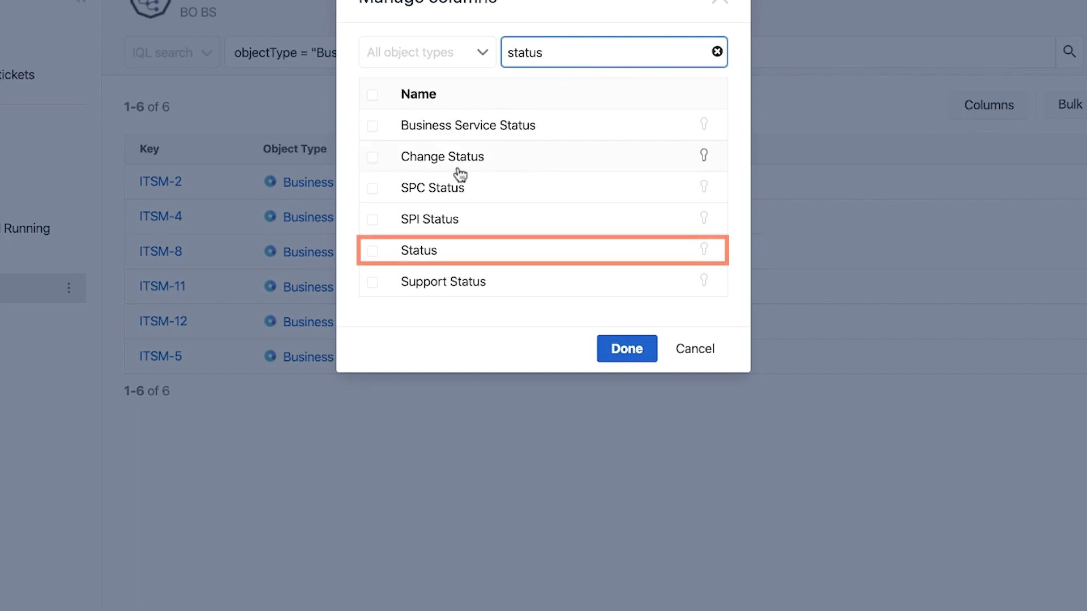
pyautogui.click(372, 250)
pyautogui.doubleClick(547, 64)
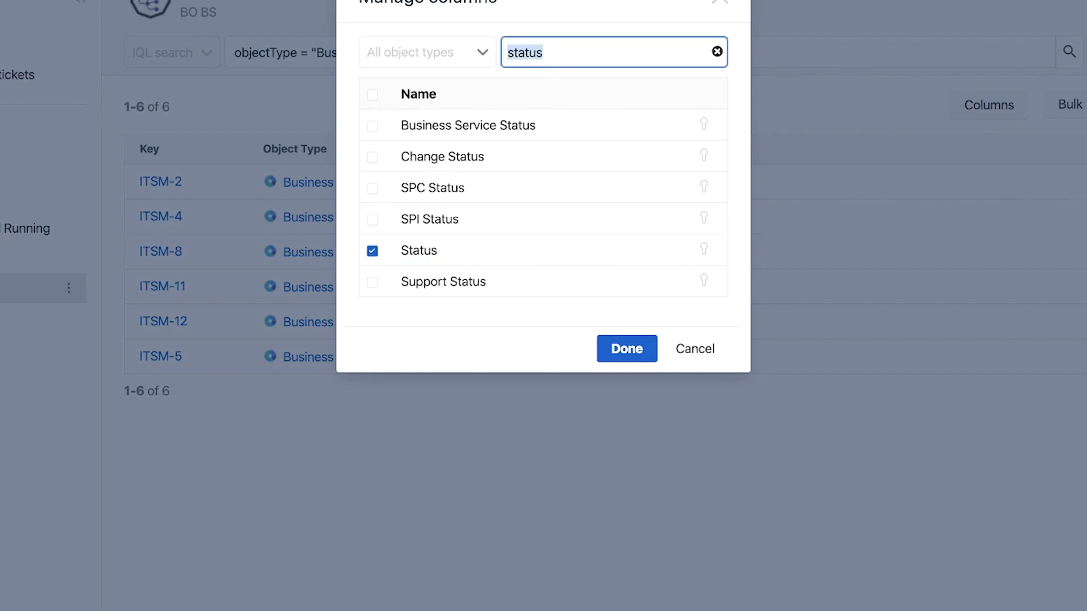
pyautogui.write('service')
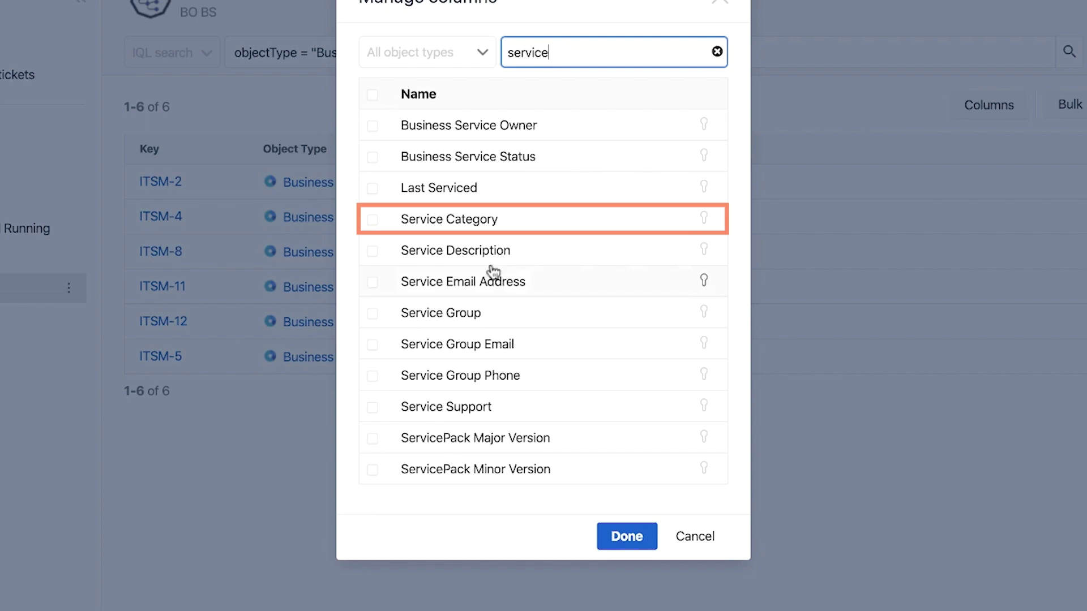
pyautogui.click(371, 220)
pyautogui.click(627, 536)
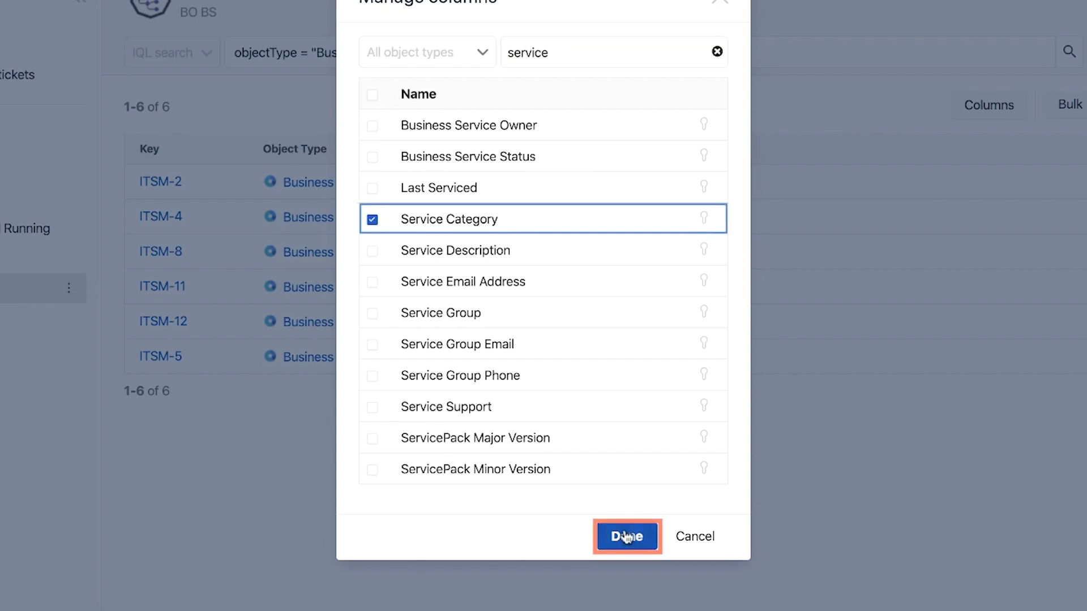